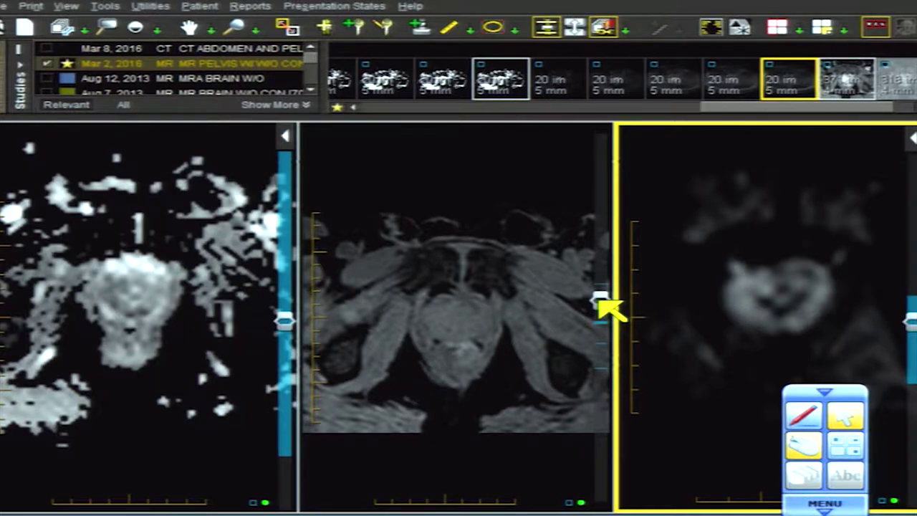
- Page through the contrast-enhanced pelvic series from the lowest slices at the penile base up to the prostate apex
{"action": "left_click", "coordinate": [598, 301]}
{"action": "left_click_drag", "start_coordinate": [599, 301], "coordinate": [606, 65]}
{"action": "left_click_drag", "start_coordinate": [596, 134], "coordinate": [593, 153]}
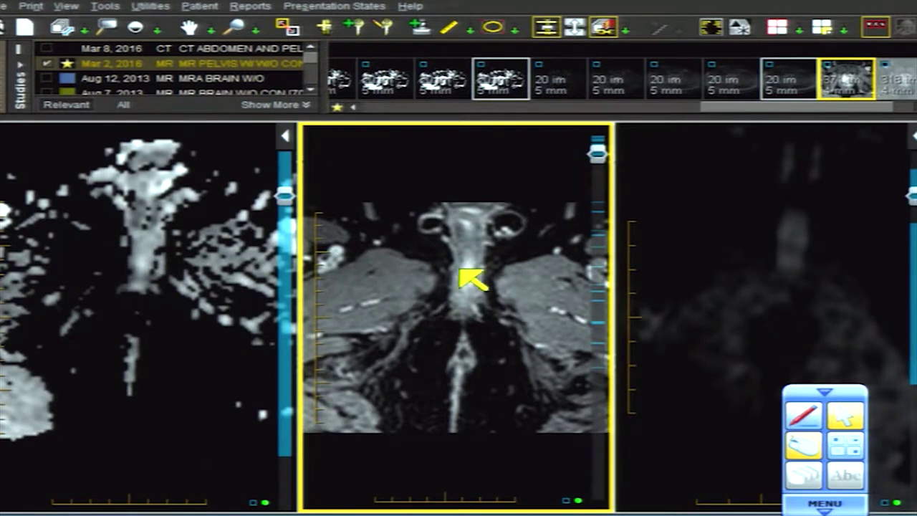
{"action": "left_click_drag", "start_coordinate": [597, 153], "coordinate": [597, 217]}
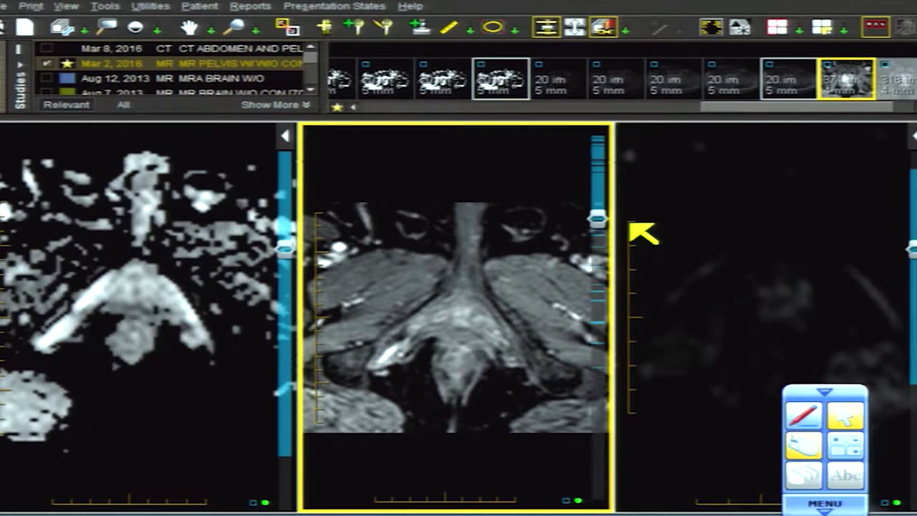
{"action": "left_click_drag", "start_coordinate": [604, 220], "coordinate": [607, 227]}
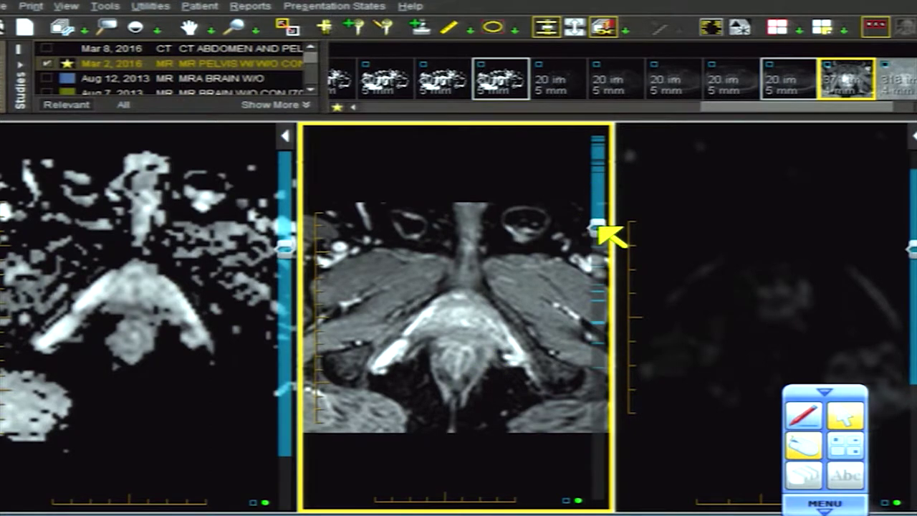
{"action": "left_click_drag", "start_coordinate": [599, 226], "coordinate": [599, 244]}
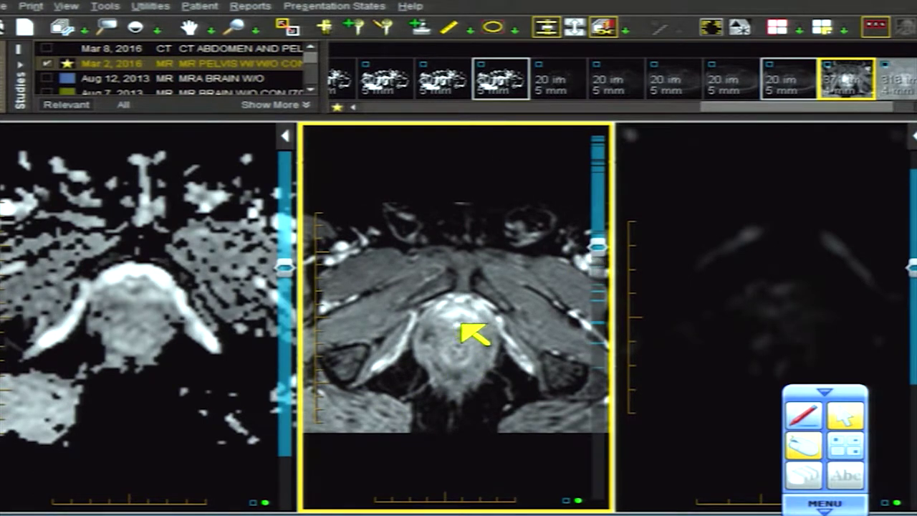
{"action": "left_click", "coordinate": [599, 248]}
{"action": "left_click_drag", "start_coordinate": [599, 251], "coordinate": [601, 261]}
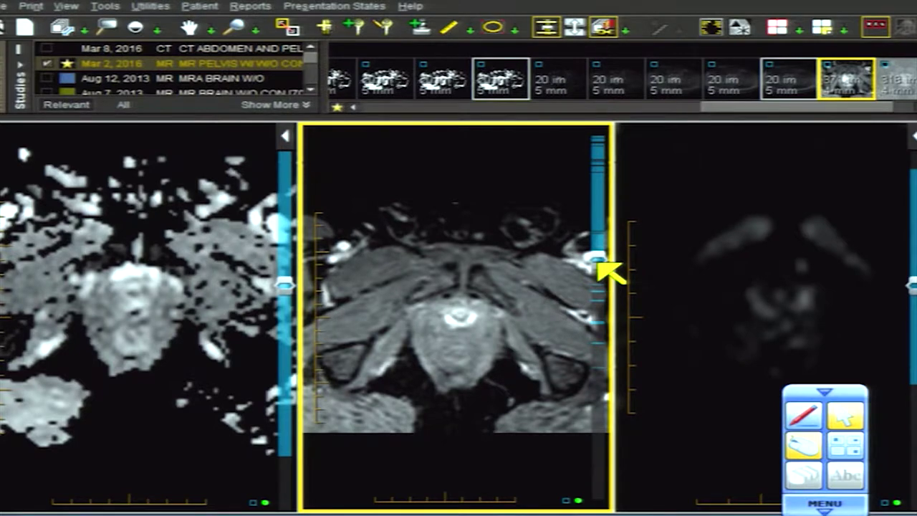
{"action": "left_click_drag", "start_coordinate": [599, 262], "coordinate": [594, 273]}
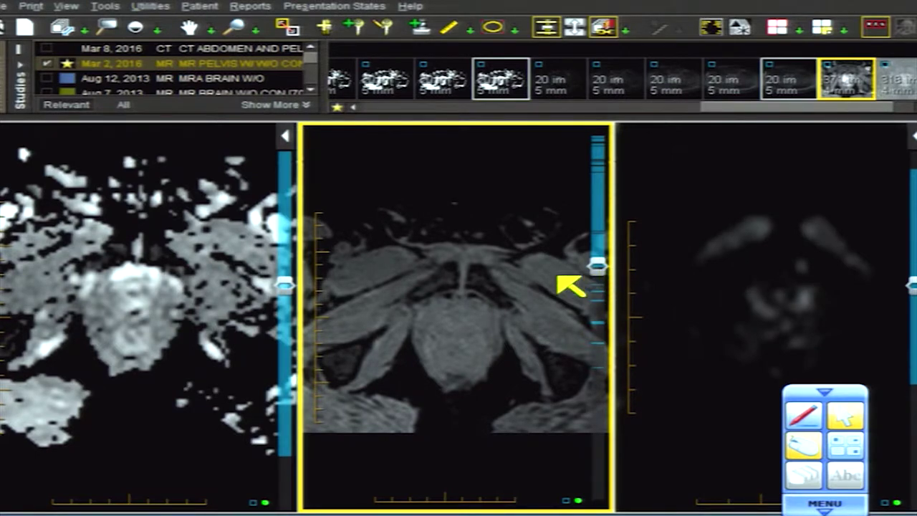
- Compare the unenhanced and contrast-enhanced phases of the slice at the prostate apex, stepping back and forth between them
{"action": "scroll", "coordinate": [570, 285], "scroll_direction": "down", "scroll_amount": 1}
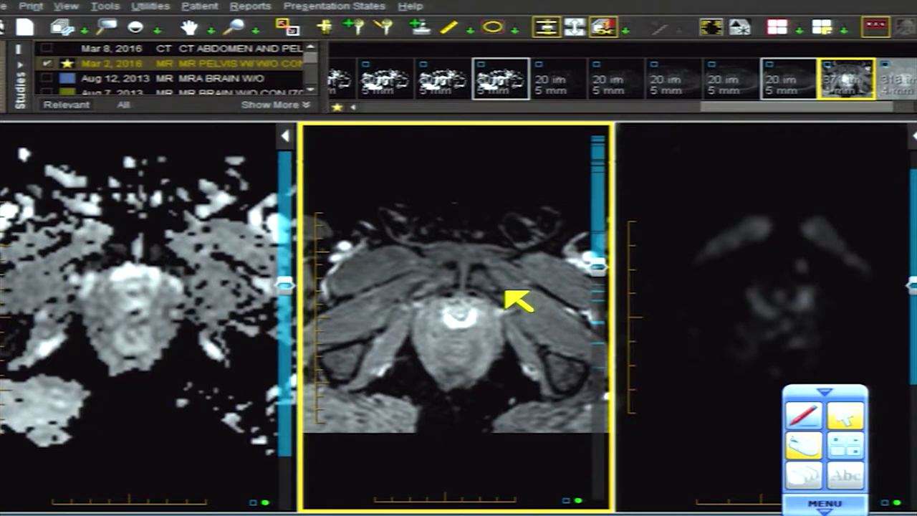
{"action": "scroll", "coordinate": [506, 291], "scroll_direction": "down", "scroll_amount": 1}
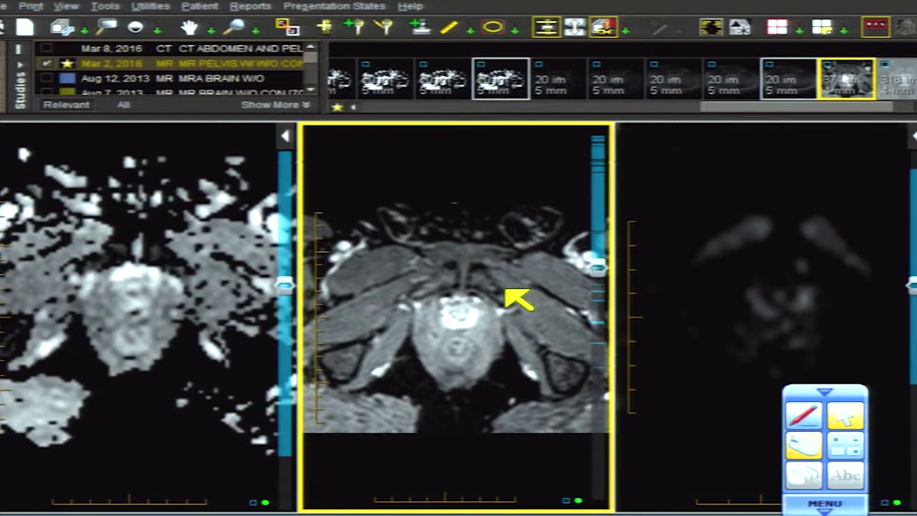
{"action": "scroll", "coordinate": [506, 291], "scroll_direction": "down", "scroll_amount": 2}
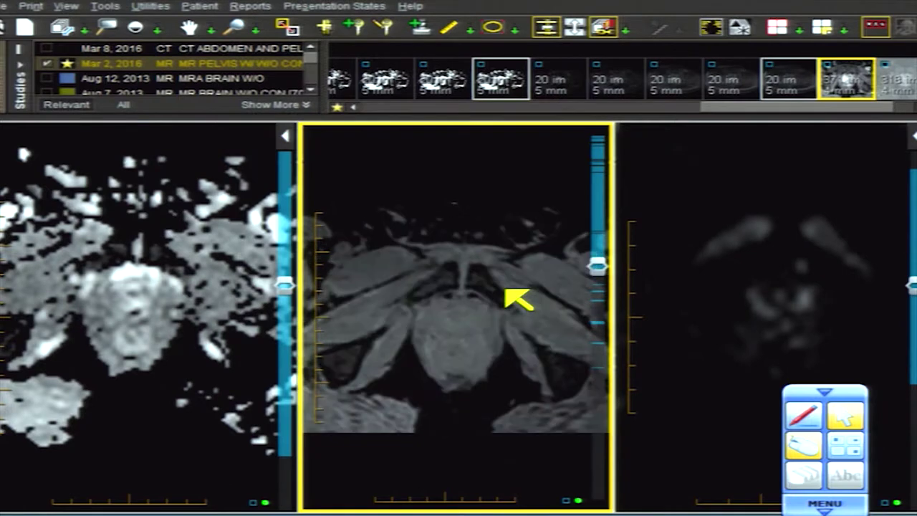
{"action": "scroll", "coordinate": [506, 291], "scroll_direction": "up", "scroll_amount": 1}
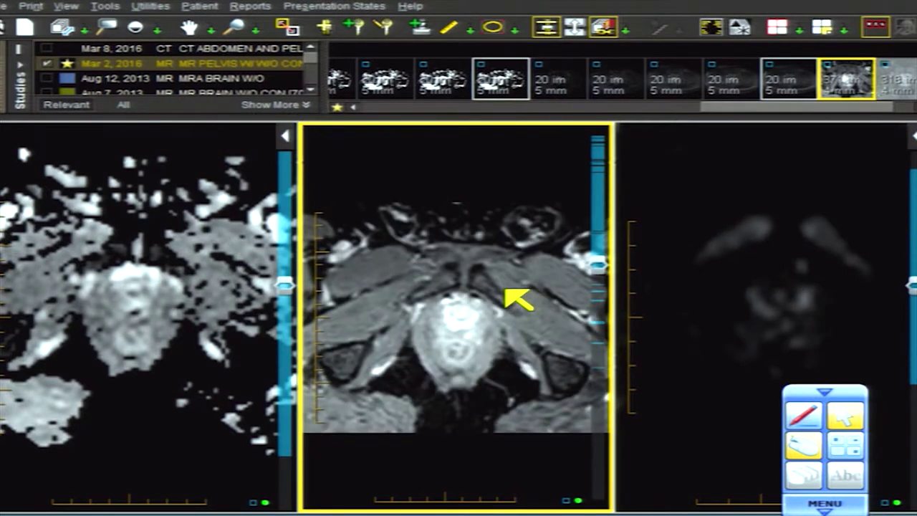
{"action": "scroll", "coordinate": [506, 290], "scroll_direction": "down", "scroll_amount": 1}
{"action": "scroll", "coordinate": [506, 291], "scroll_direction": "up", "scroll_amount": 2}
{"action": "scroll", "coordinate": [506, 291], "scroll_direction": "down", "scroll_amount": 1}
{"action": "scroll", "coordinate": [506, 291], "scroll_direction": "up", "scroll_amount": 1}
{"action": "scroll", "coordinate": [506, 291], "scroll_direction": "down", "scroll_amount": 1}
{"action": "scroll", "coordinate": [506, 291], "scroll_direction": "up", "scroll_amount": 1}
{"action": "scroll", "coordinate": [506, 291], "scroll_direction": "down", "scroll_amount": 1}
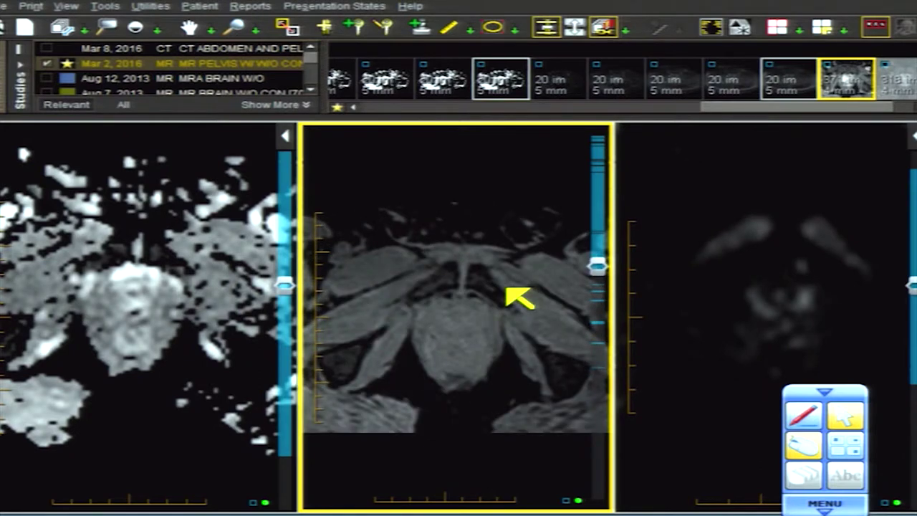
{"action": "scroll", "coordinate": [506, 291], "scroll_direction": "up", "scroll_amount": 1}
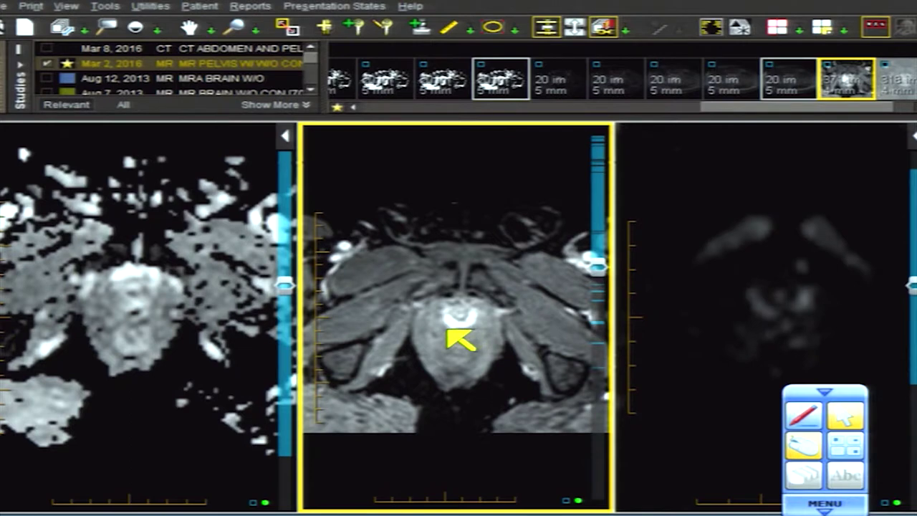
- Examine the contrast phases of the slices just above the prostate apex alongside the linked ADC and diffusion images
{"action": "scroll", "coordinate": [448, 331], "scroll_direction": "down", "scroll_amount": 1}
{"action": "scroll", "coordinate": [495, 321], "scroll_direction": "down", "scroll_amount": 1}
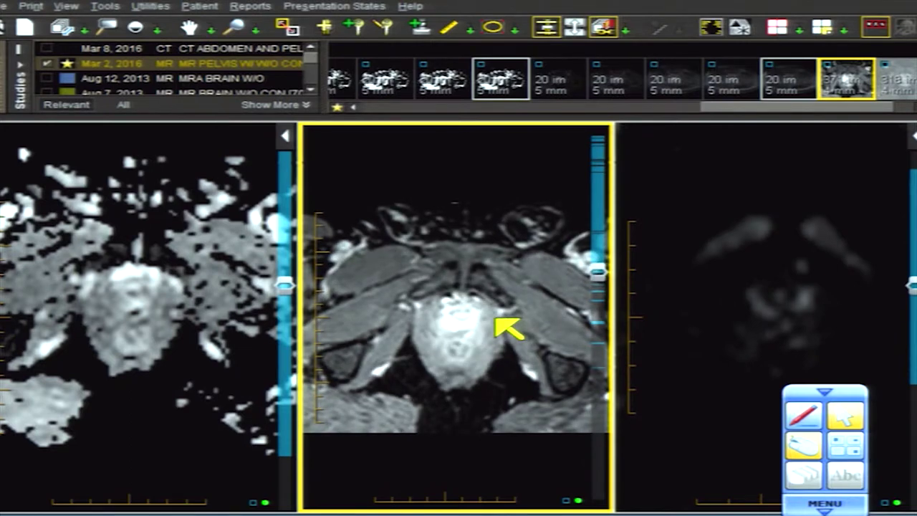
{"action": "scroll", "coordinate": [498, 322], "scroll_direction": "down", "scroll_amount": 1}
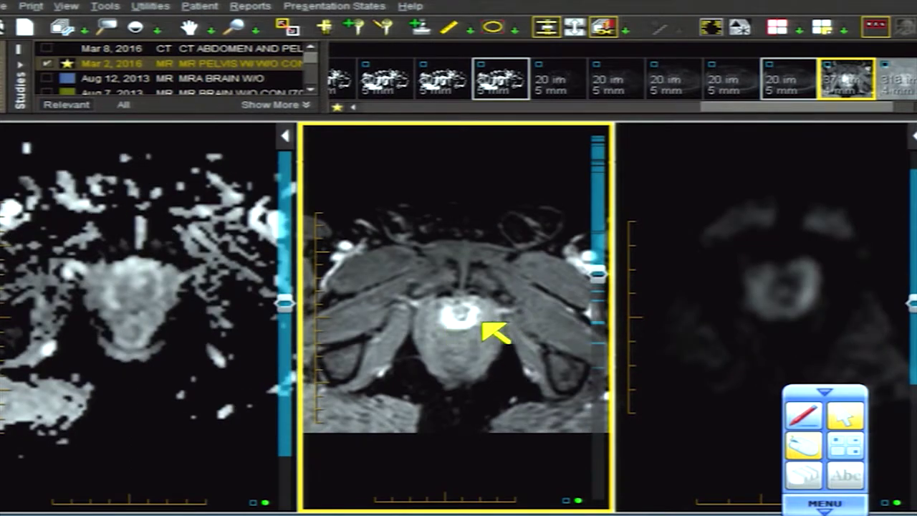
{"action": "scroll", "coordinate": [481, 324], "scroll_direction": "down", "scroll_amount": 1}
{"action": "scroll", "coordinate": [480, 322], "scroll_direction": "down", "scroll_amount": 1}
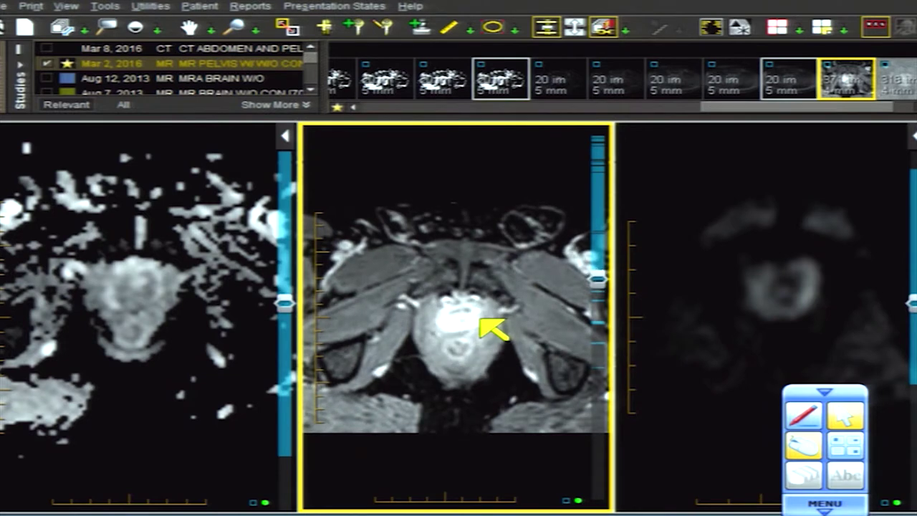
{"action": "scroll", "coordinate": [481, 323], "scroll_direction": "down", "scroll_amount": 1}
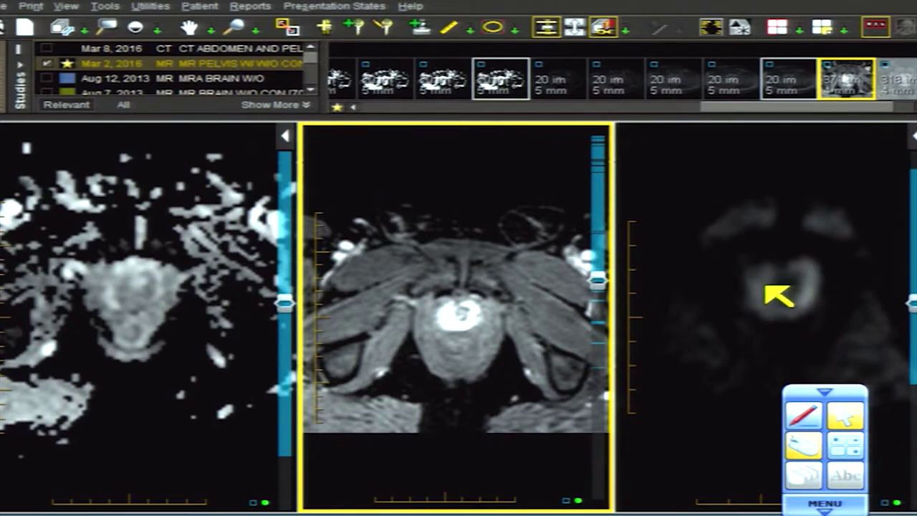
{"action": "scroll", "coordinate": [519, 296], "scroll_direction": "down", "scroll_amount": 1}
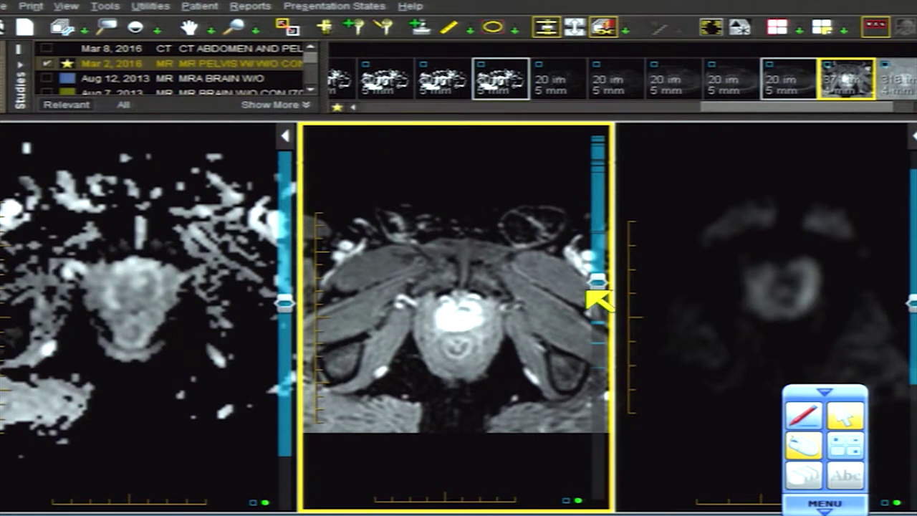
- Move the contrast-enhanced series up to the mid-prostate and examine the gland's enhancement along the way
{"action": "left_click_drag", "start_coordinate": [598, 282], "coordinate": [597, 303]}
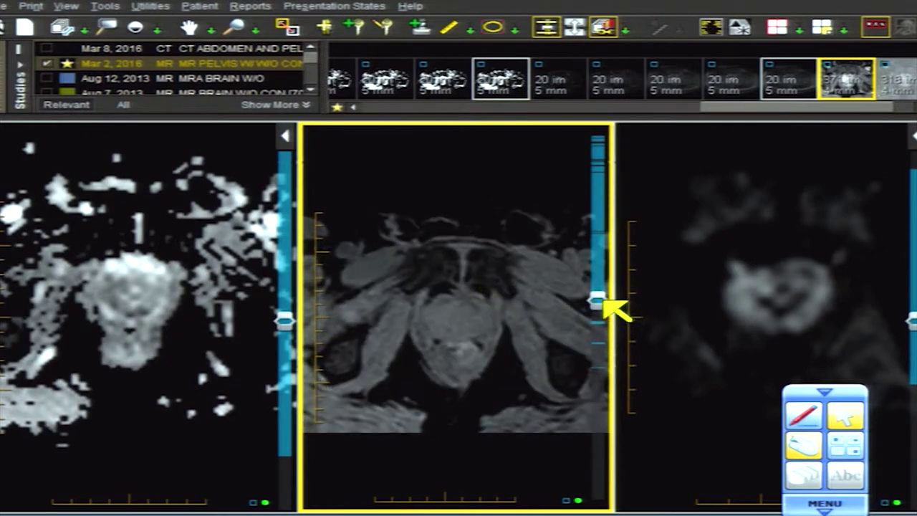
{"action": "left_click_drag", "start_coordinate": [606, 302], "coordinate": [605, 338]}
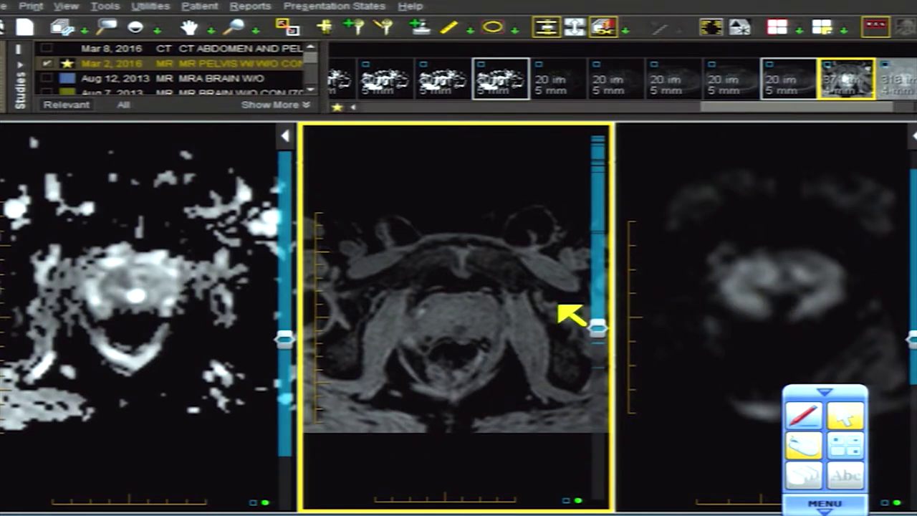
{"action": "scroll", "coordinate": [565, 305], "scroll_direction": "down", "scroll_amount": 1}
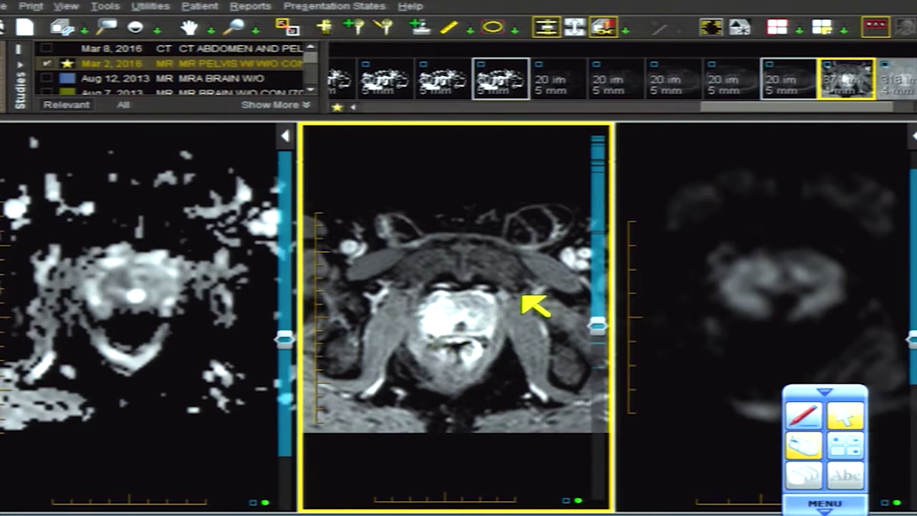
{"action": "left_click_drag", "start_coordinate": [594, 328], "coordinate": [588, 357]}
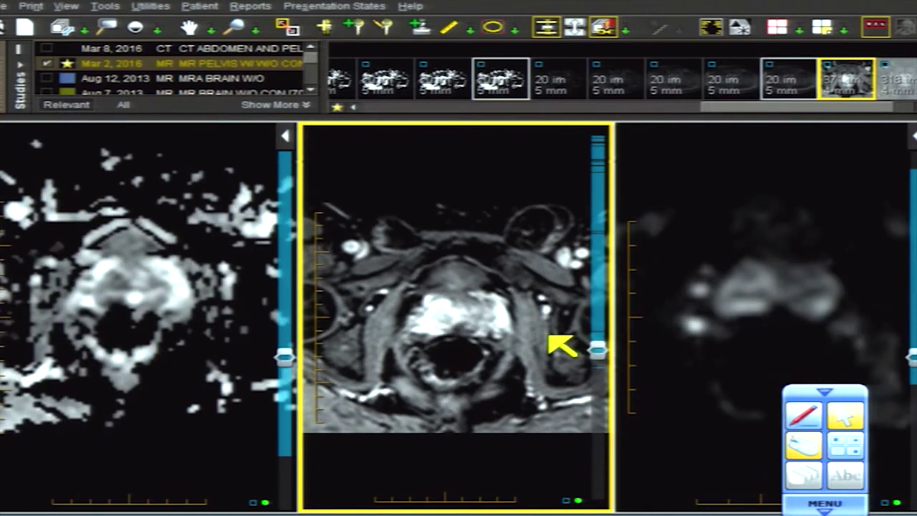
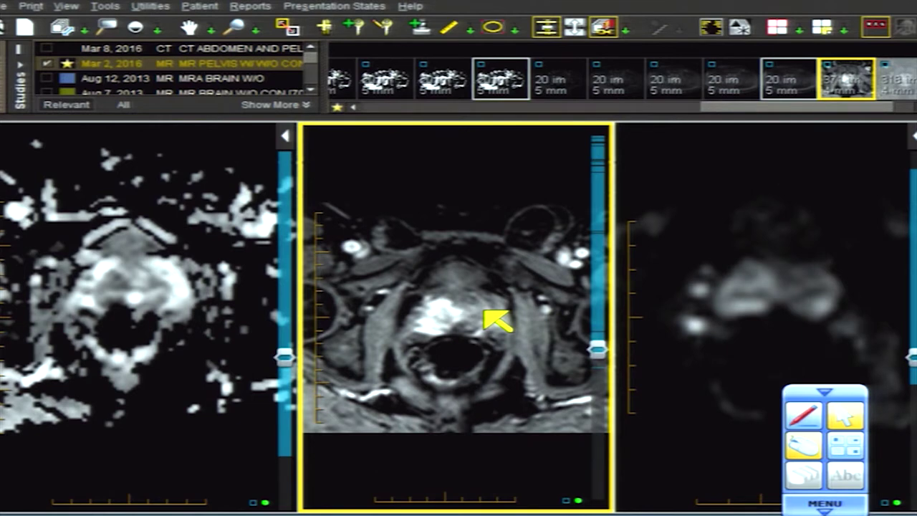
- Load the first 20-image, 5 mm series into the first viewport and the third one into the second viewport
{"action": "left_click_drag", "start_coordinate": [557, 77], "coordinate": [82, 282]}
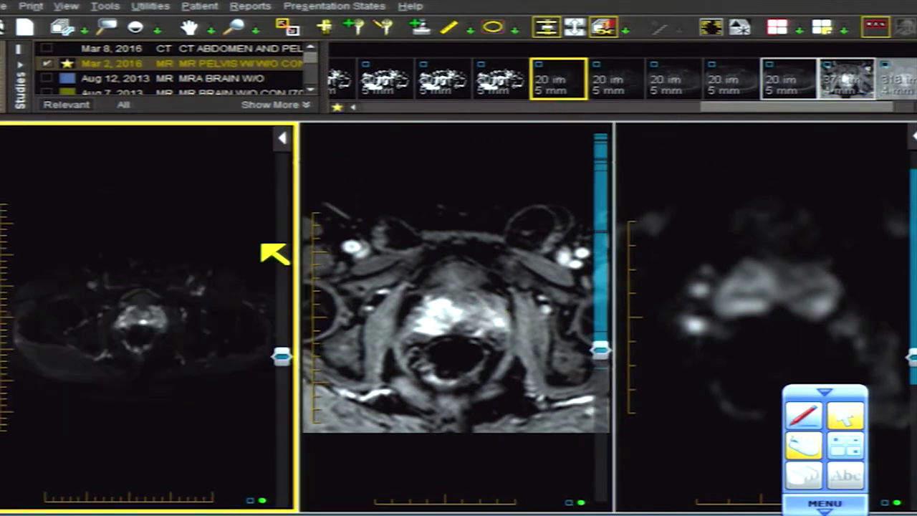
{"action": "left_click_drag", "start_coordinate": [672, 83], "coordinate": [462, 264]}
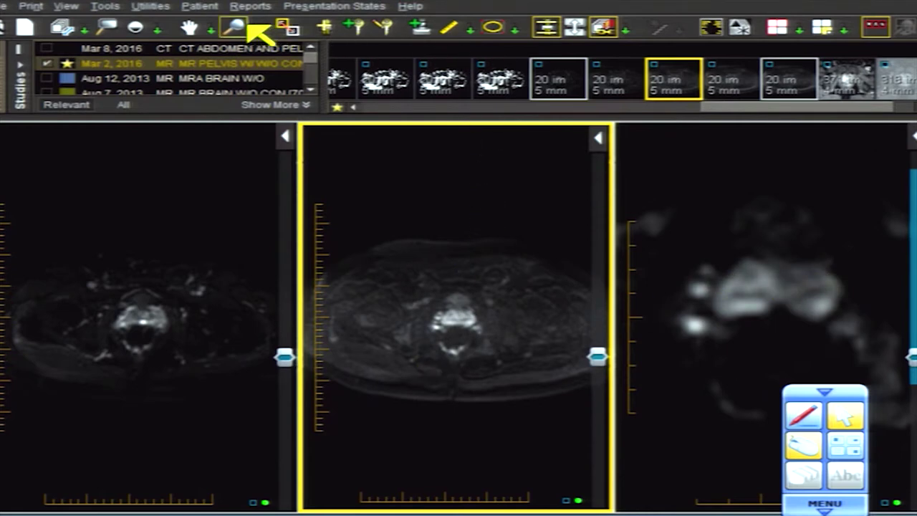
- Zoom the first viewport in closely on the prostate, checking the adjacent slices
{"action": "left_click_drag", "start_coordinate": [132, 347], "coordinate": [146, 310]}
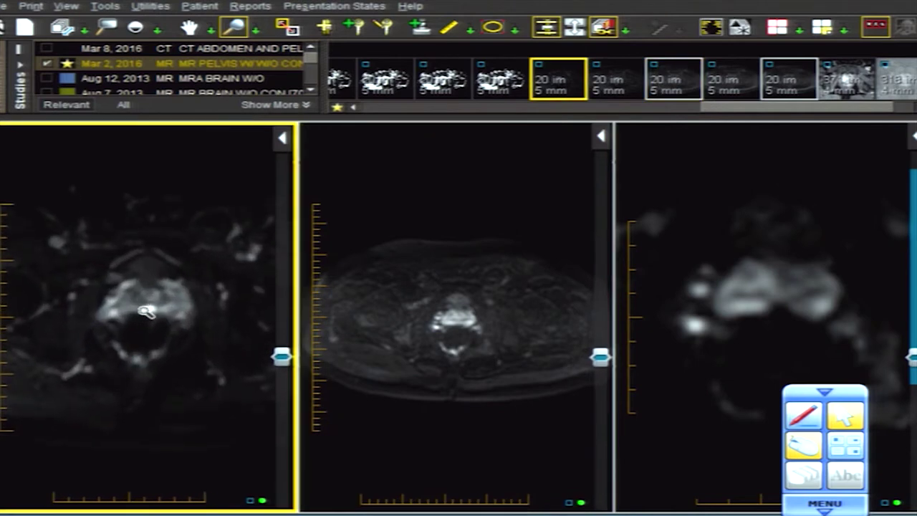
{"action": "scroll", "coordinate": [164, 308], "scroll_direction": "down", "scroll_amount": 2}
{"action": "scroll", "coordinate": [165, 313], "scroll_direction": "up", "scroll_amount": 2}
{"action": "scroll", "coordinate": [165, 313], "scroll_direction": "down", "scroll_amount": 1}
{"action": "scroll", "coordinate": [163, 311], "scroll_direction": "up", "scroll_amount": 1}
{"action": "left_click_drag", "start_coordinate": [143, 301], "coordinate": [148, 281]}
- Switch to a two-viewport layout and show the fifth 20-image, 5 mm series in the second viewport at mid-prostate level
{"action": "left_click", "coordinate": [781, 294]}
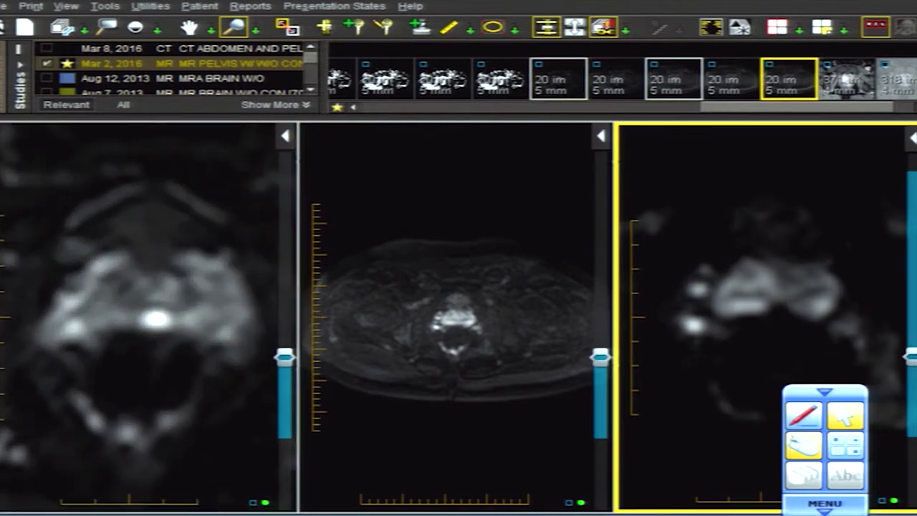
{"action": "left_click", "coordinate": [475, 322]}
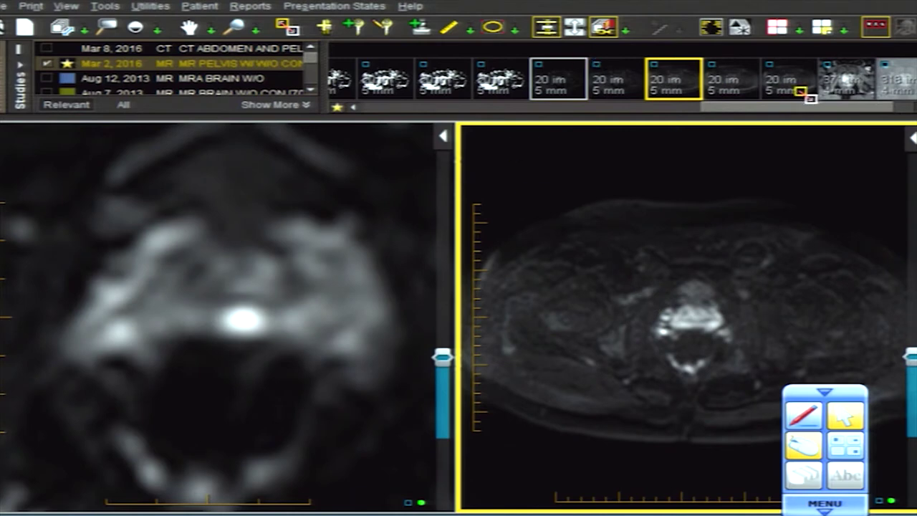
{"action": "left_click_drag", "start_coordinate": [798, 90], "coordinate": [723, 269]}
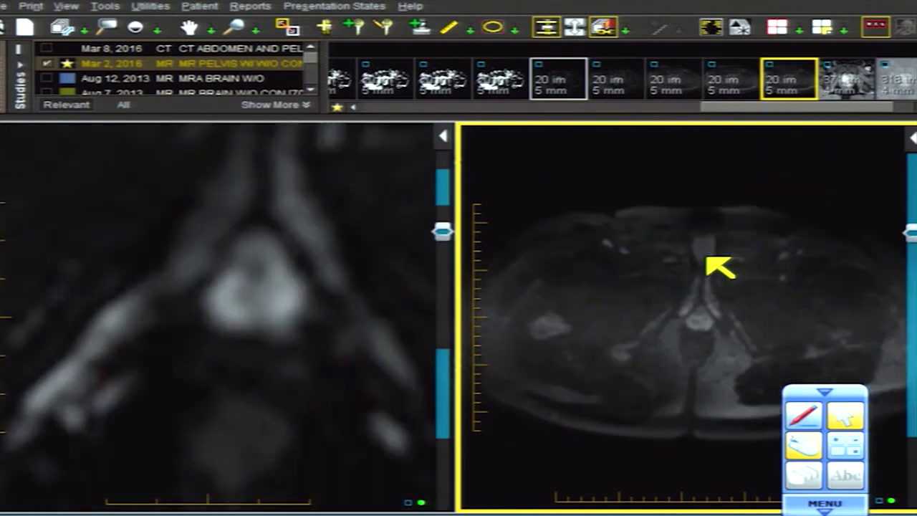
{"action": "scroll", "coordinate": [720, 268], "scroll_direction": "down", "scroll_amount": 10}
{"action": "scroll", "coordinate": [720, 268], "scroll_direction": "up", "scroll_amount": 2}
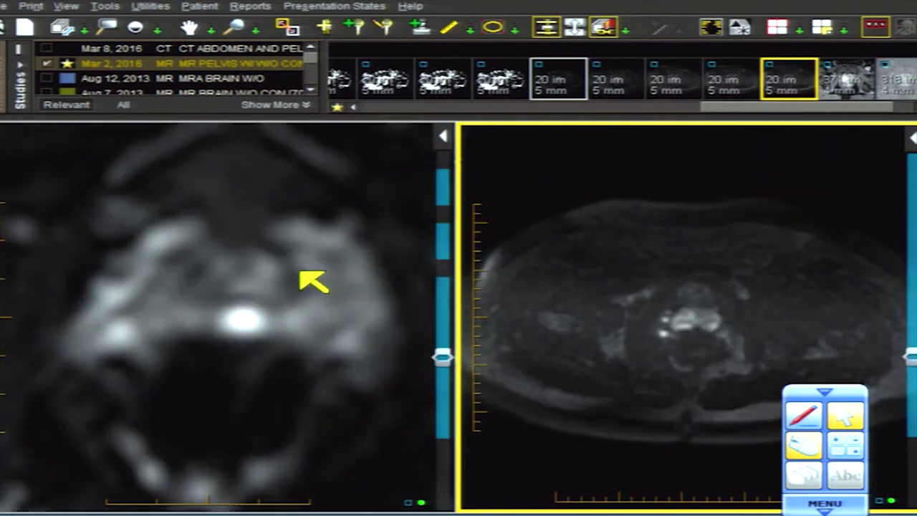
- Zoom the first viewport out so the whole prostate and its surrounding tissue are in view
{"action": "left_click", "coordinate": [233, 27]}
{"action": "left_click_drag", "start_coordinate": [222, 272], "coordinate": [221, 302]}
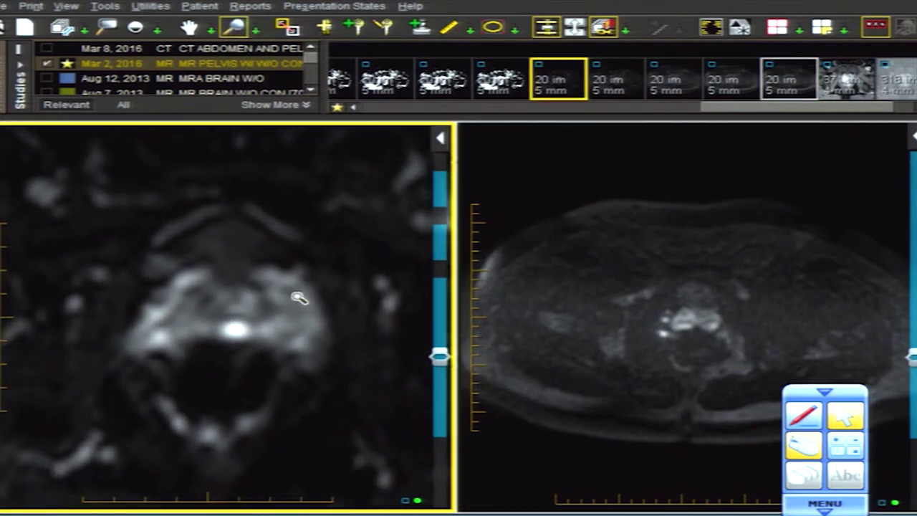
{"action": "key", "text": "Escape"}
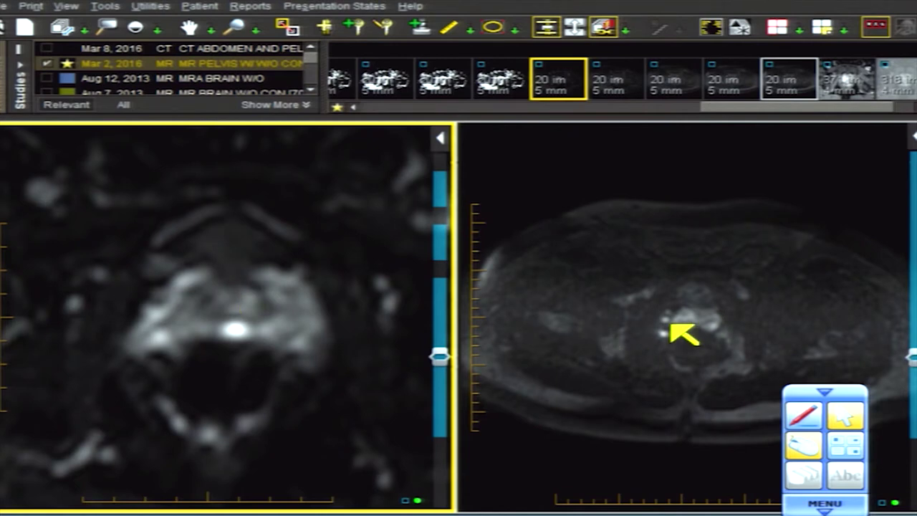
- Advance both linked series to the prostate base and zoom the second viewport in on the gland
{"action": "left_click", "coordinate": [679, 331]}
{"action": "scroll", "coordinate": [684, 336], "scroll_direction": "down", "scroll_amount": 3}
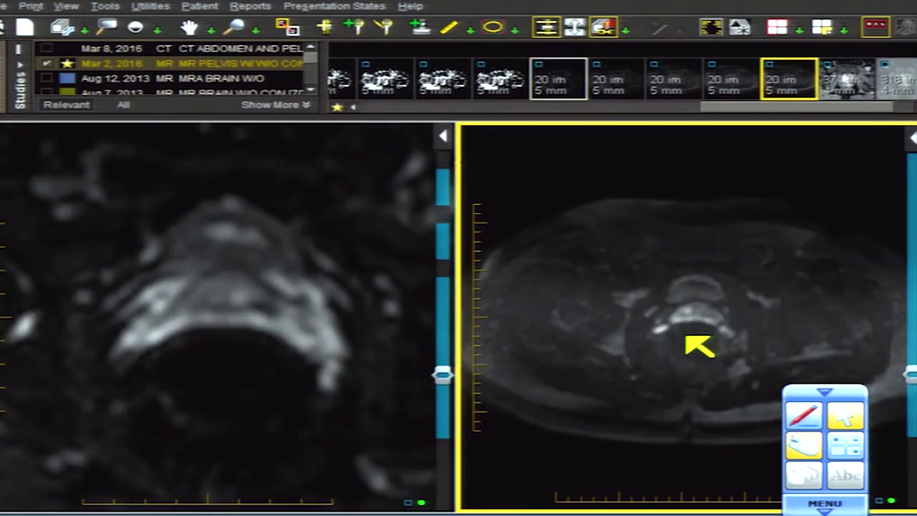
{"action": "scroll", "coordinate": [687, 338], "scroll_direction": "down", "scroll_amount": 1}
{"action": "scroll", "coordinate": [688, 339], "scroll_direction": "up", "scroll_amount": 1}
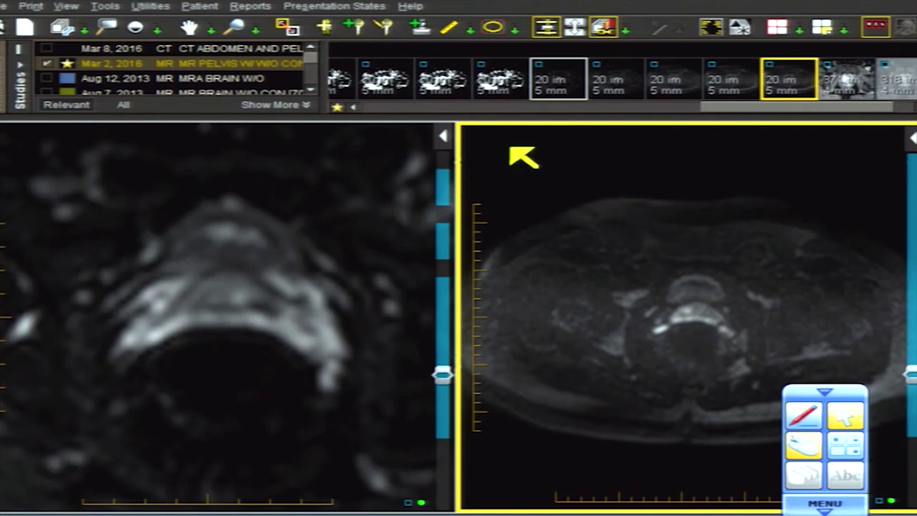
{"action": "left_click", "coordinate": [235, 27]}
{"action": "left_click", "coordinate": [692, 319]}
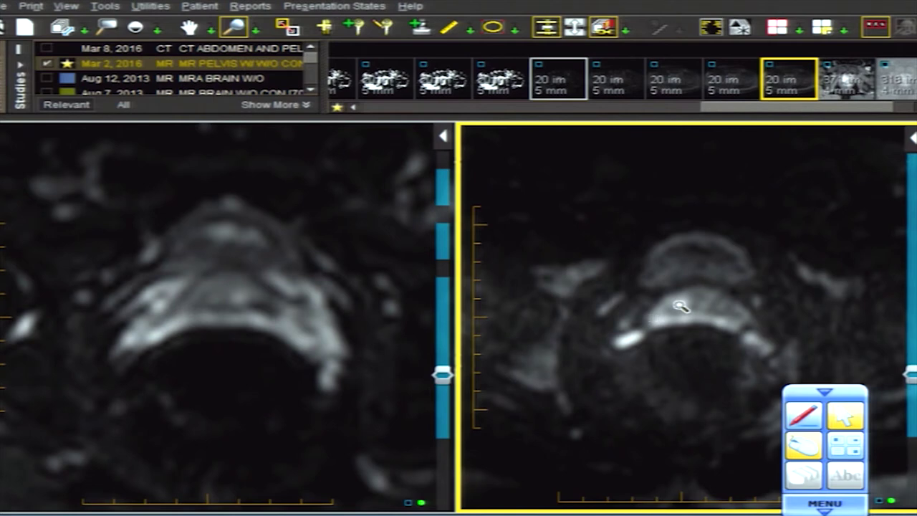
{"action": "key", "text": "Escape"}
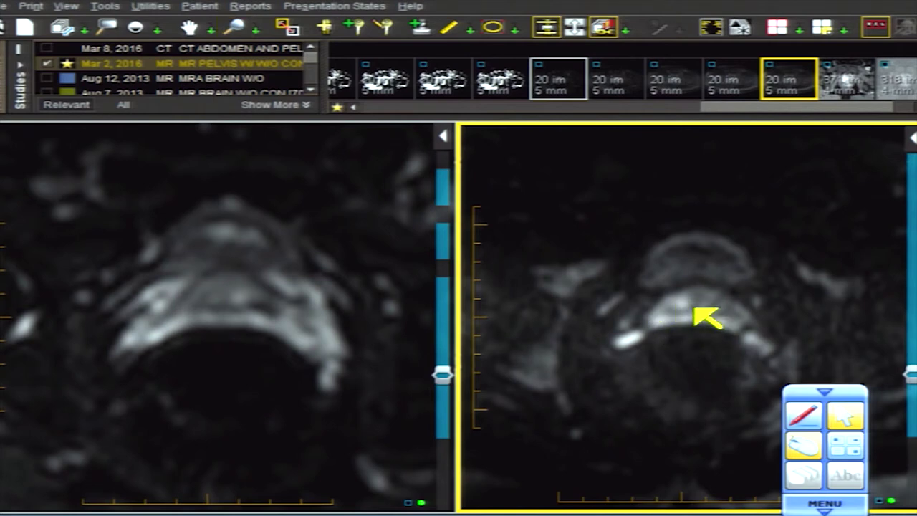
- Compare both zoomed series at the bladder level and back down at the mid-prostate
{"action": "scroll", "coordinate": [710, 319], "scroll_direction": "down", "scroll_amount": 2}
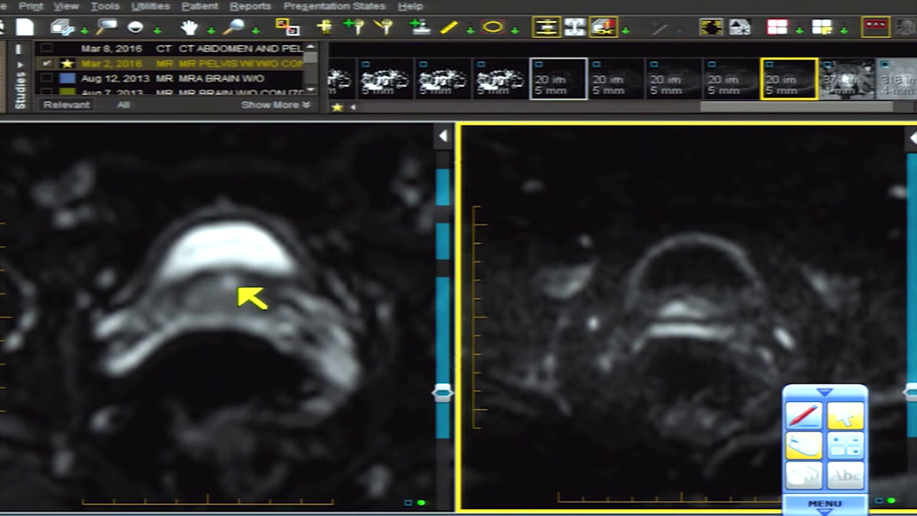
{"action": "scroll", "coordinate": [540, 340], "scroll_direction": "up", "scroll_amount": 5}
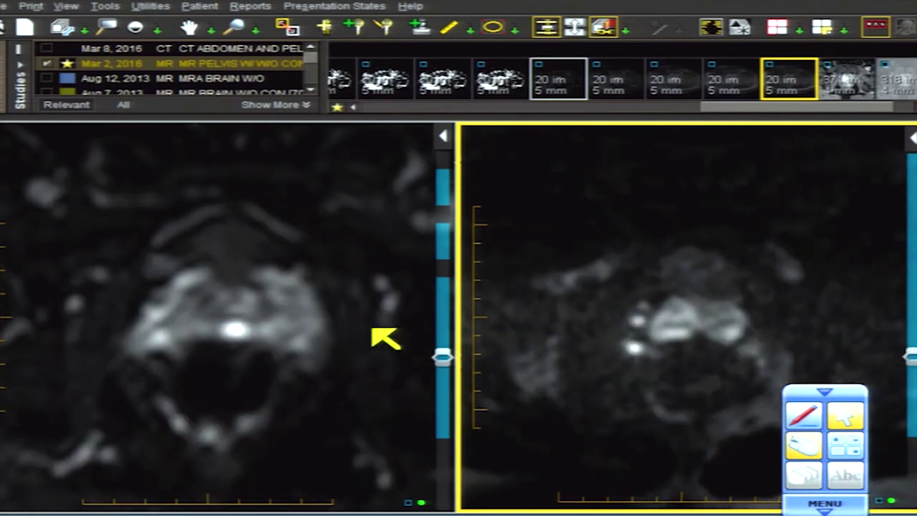